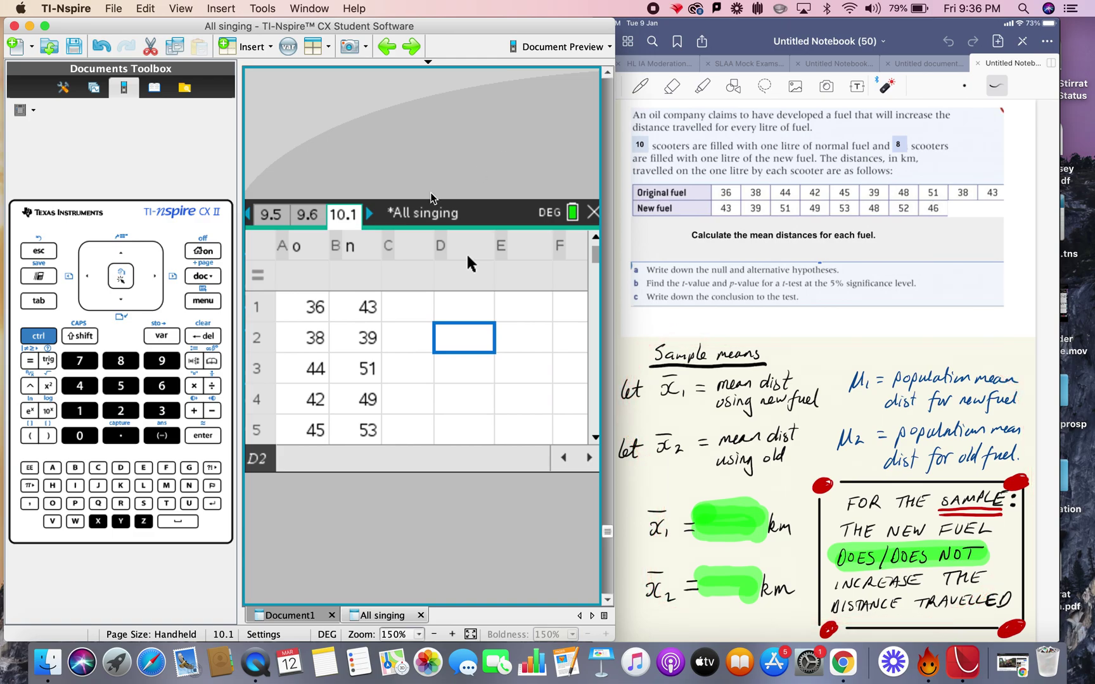
Check the original-fuel distances in list o and the new-fuel distances in list n against the question's table.
left_click(309, 253)
left_click(315, 314)
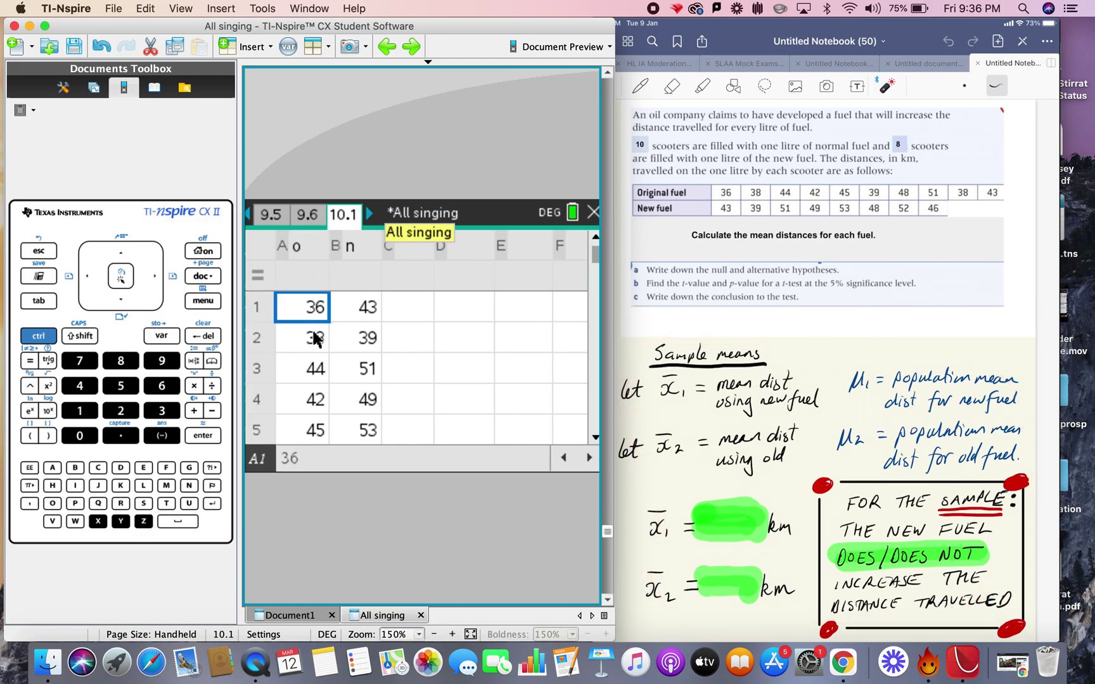
left_click(313, 342)
left_click(315, 370)
left_click(315, 400)
left_click(363, 255)
left_click(370, 306)
left_click(369, 333)
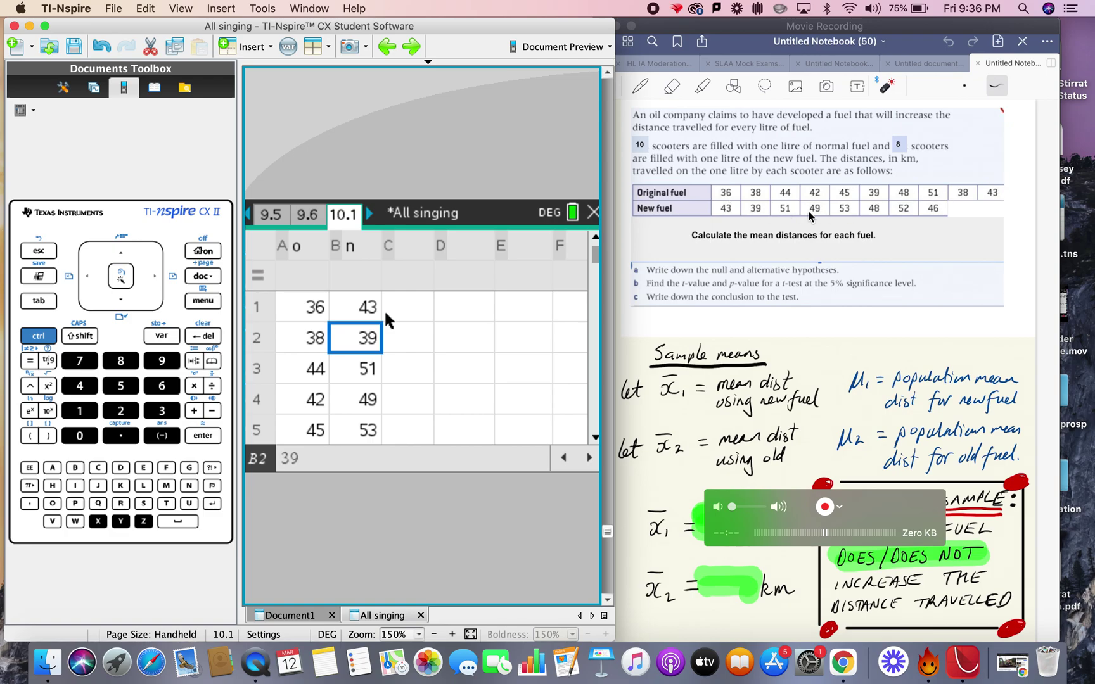
Start One-Variable Statistics from cell C1 and set the number of lists to 2.
left_click(413, 310)
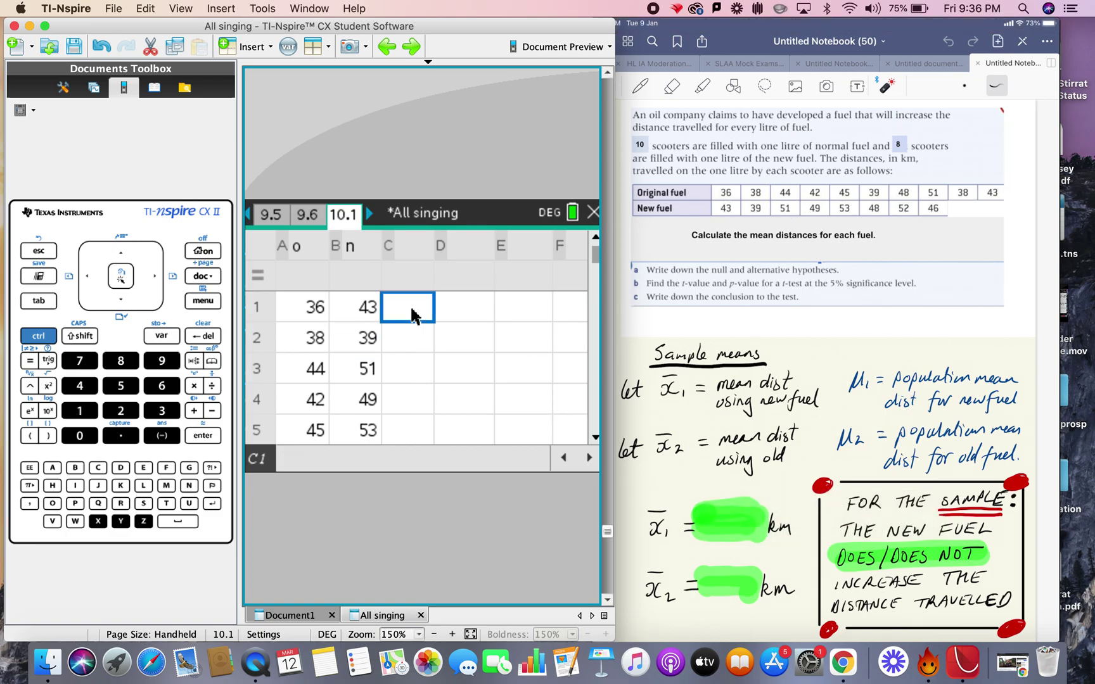
left_click(207, 303)
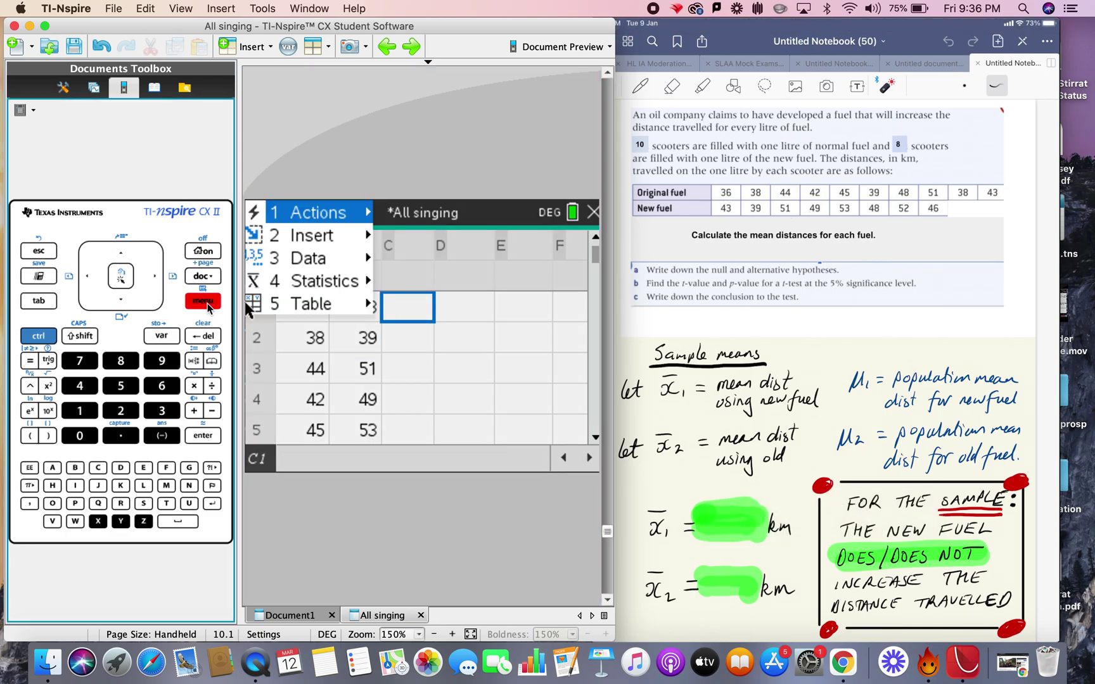
left_click(310, 282)
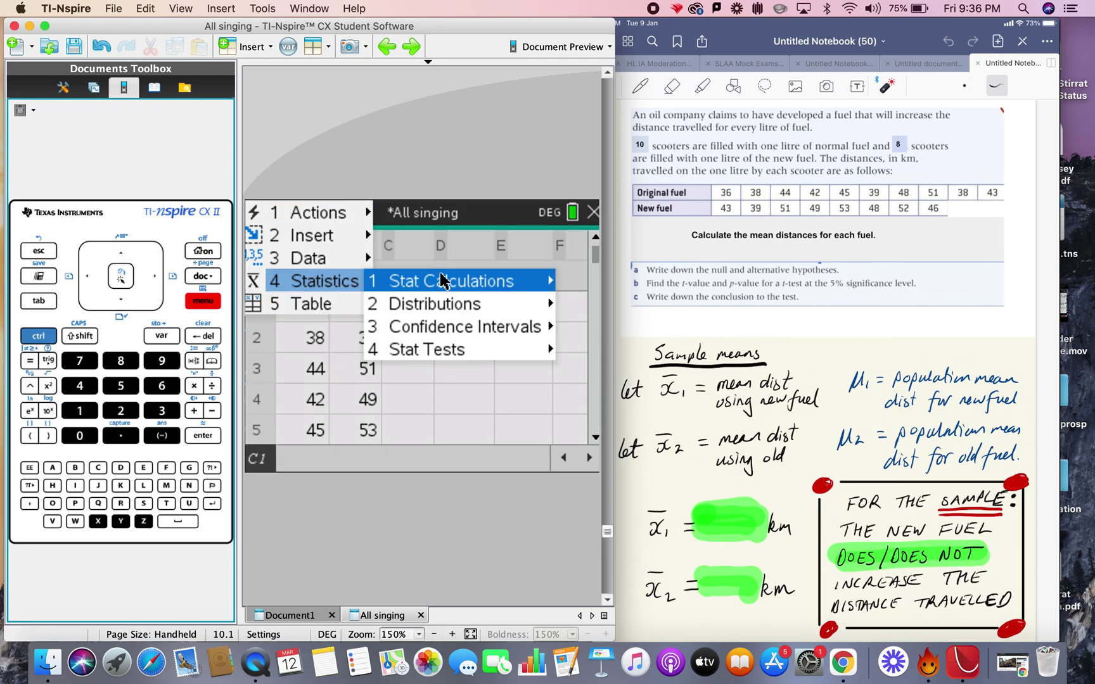
left_click(441, 281)
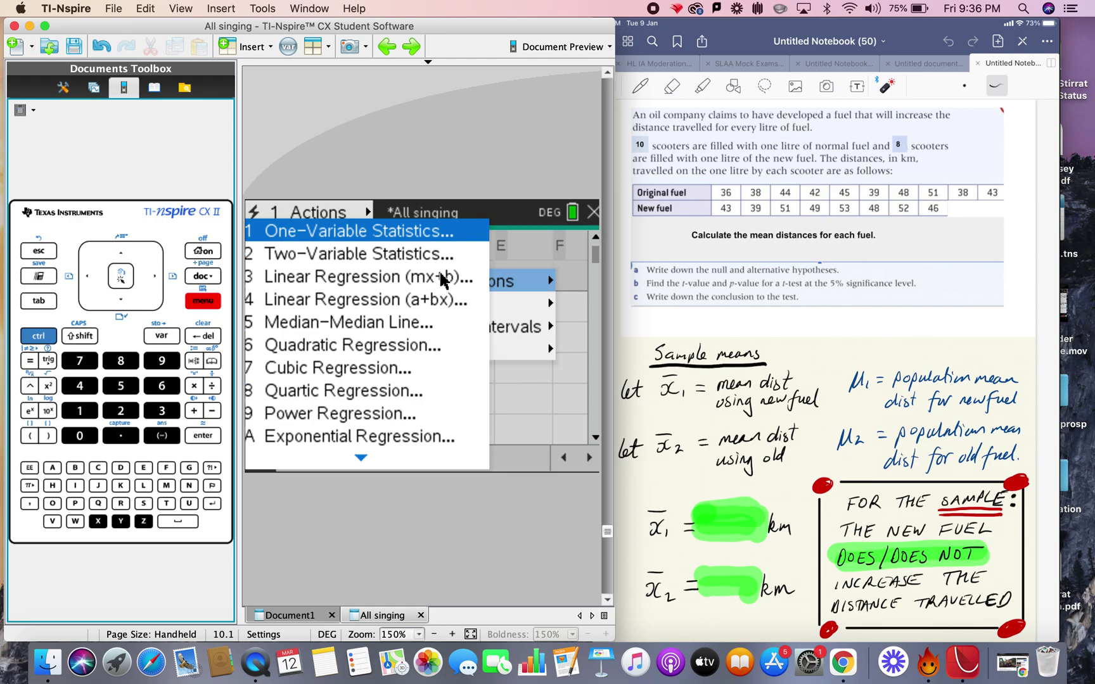
left_click(419, 240)
left_click(483, 327)
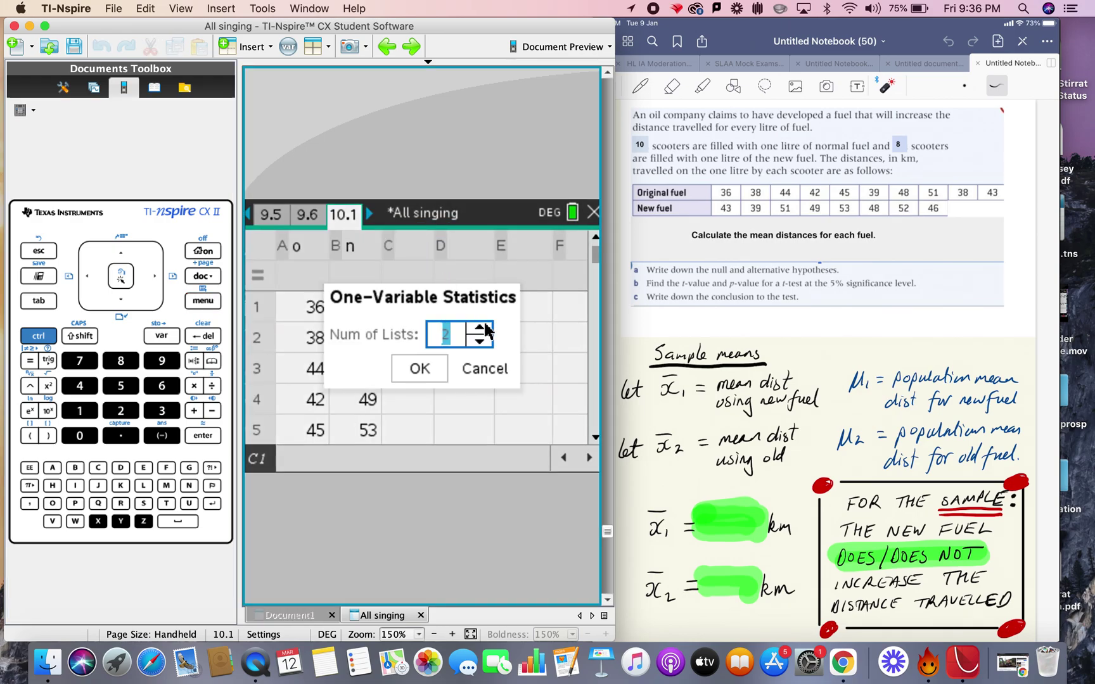
left_click(421, 371)
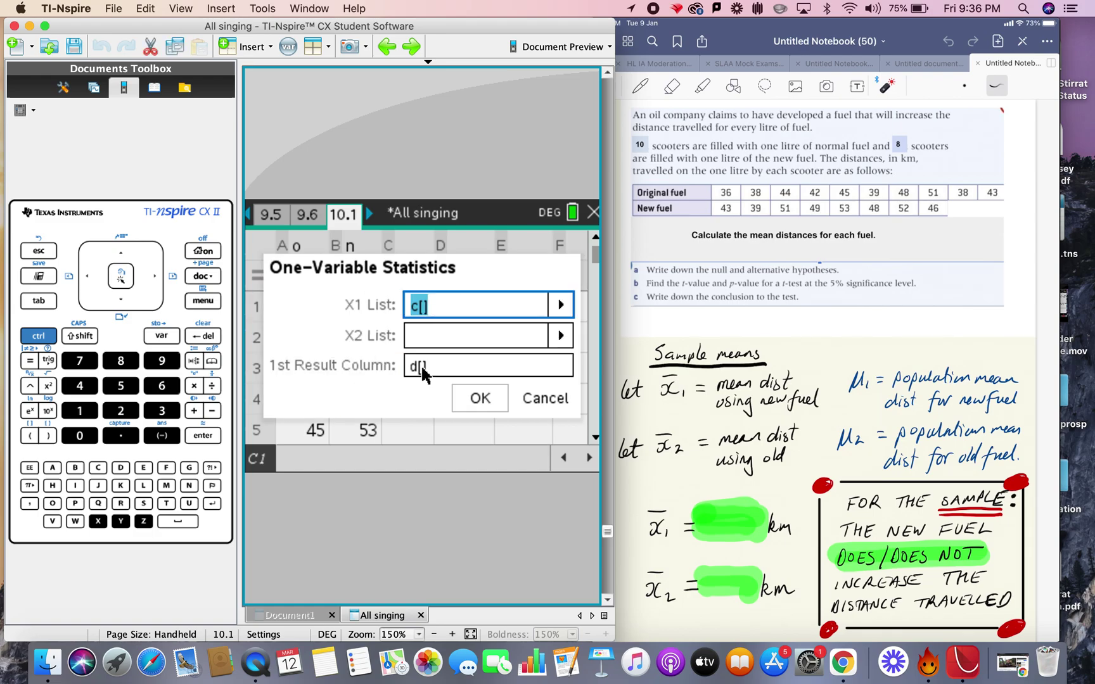
Compute the statistics with X1 List 'n and X2 List 'o, and inspect the mean of each list.
left_click(560, 308)
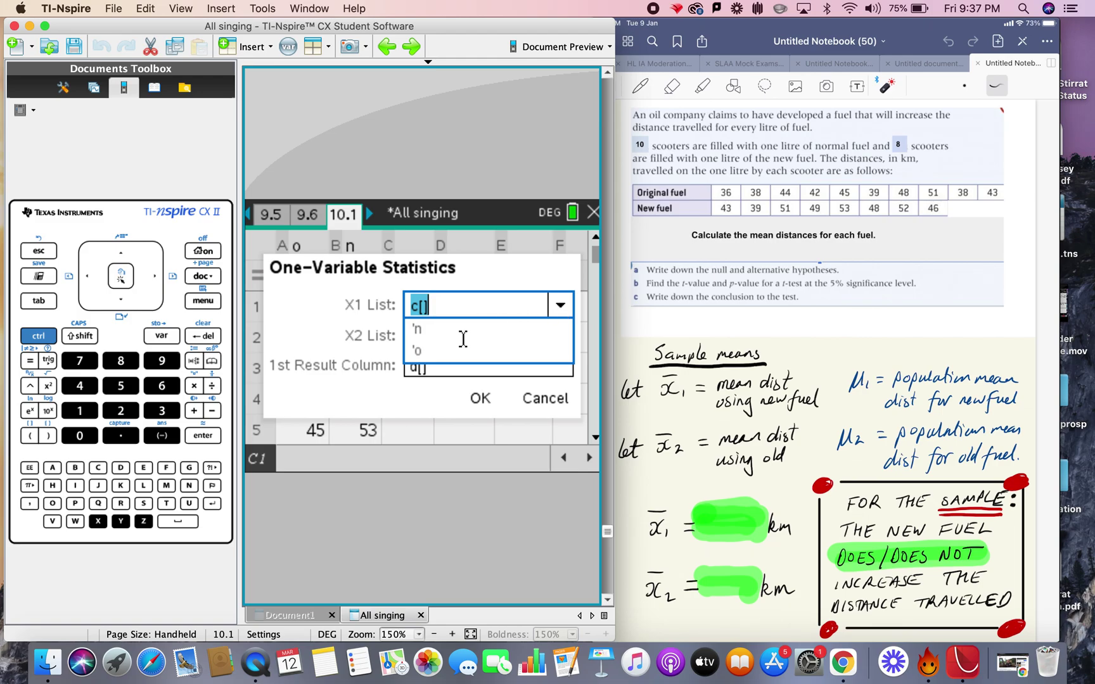
left_click(423, 331)
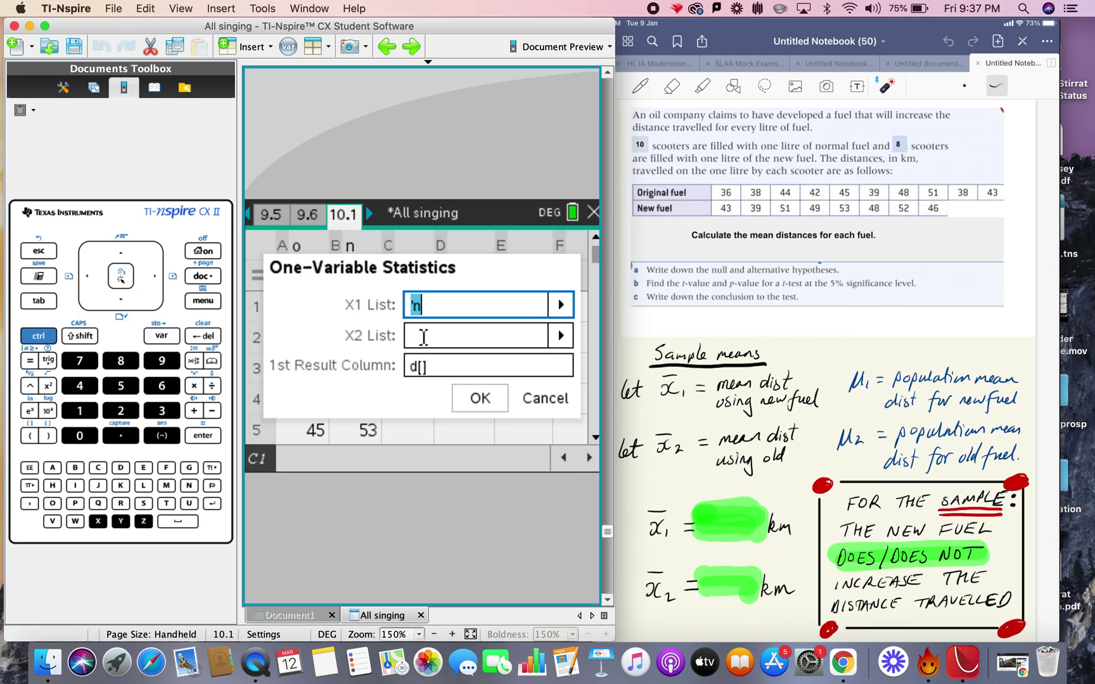
left_click(561, 336)
left_click(423, 382)
left_click(481, 398)
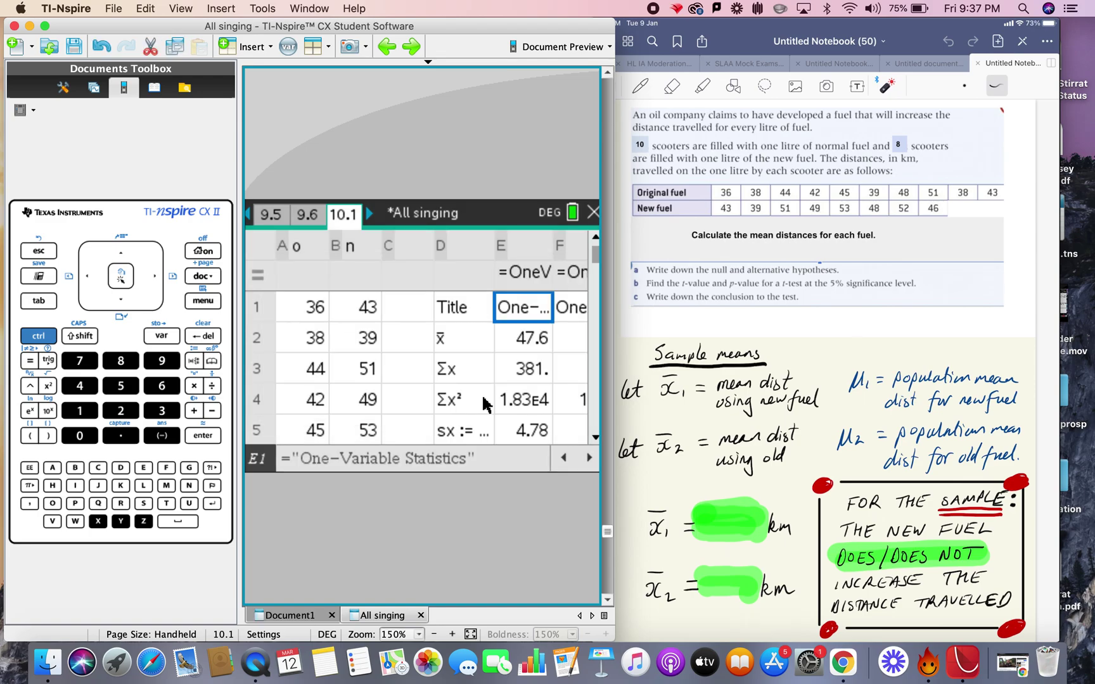
key("Down")
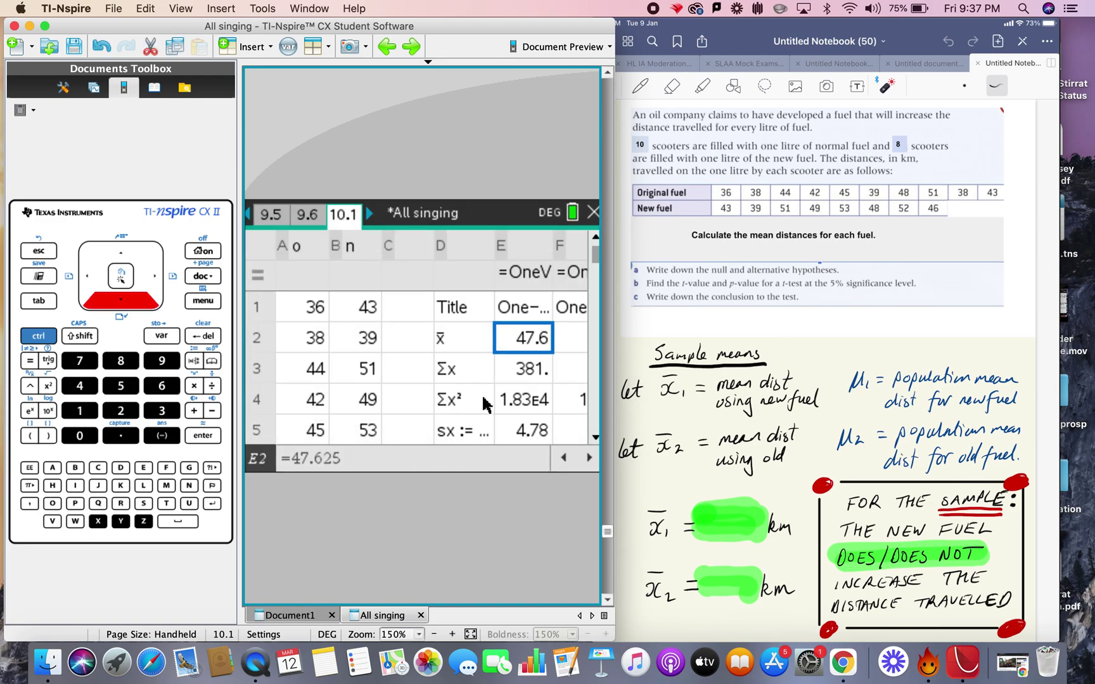
key("Right")
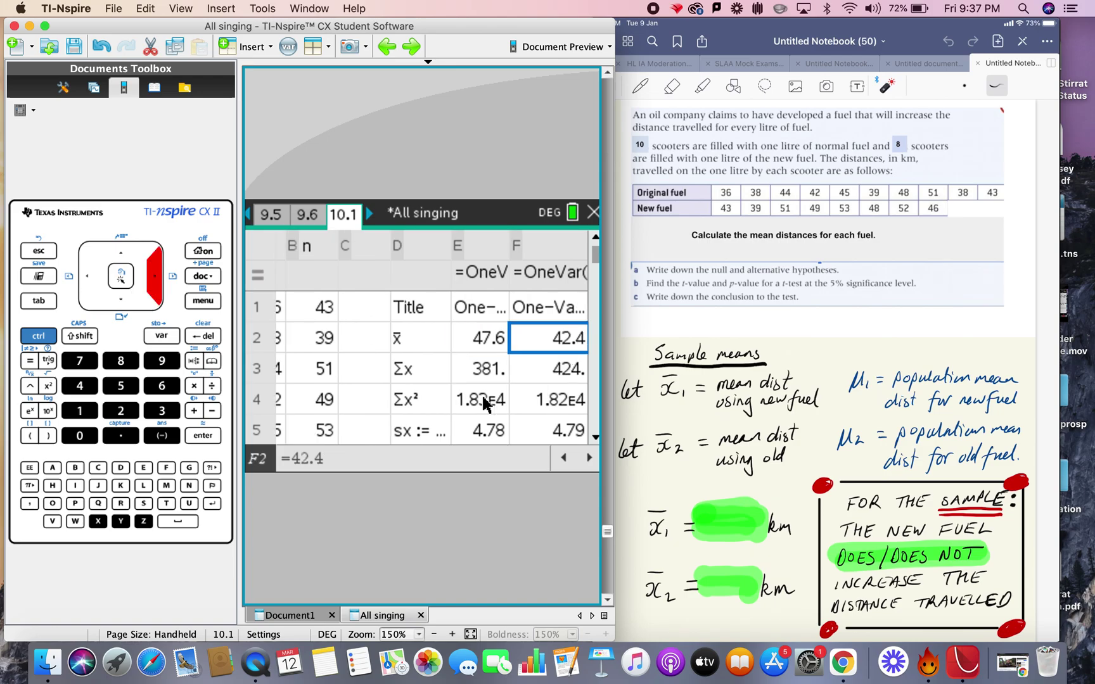
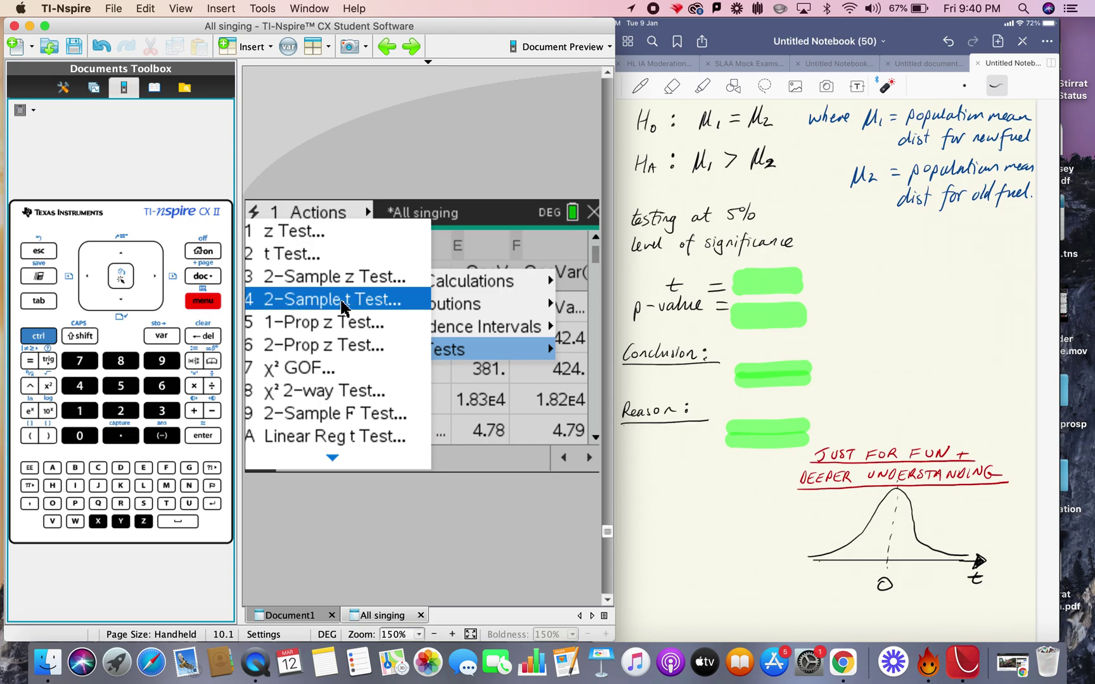
Start a 2-Sample t Test using Data as the data input method.
left_click(342, 307)
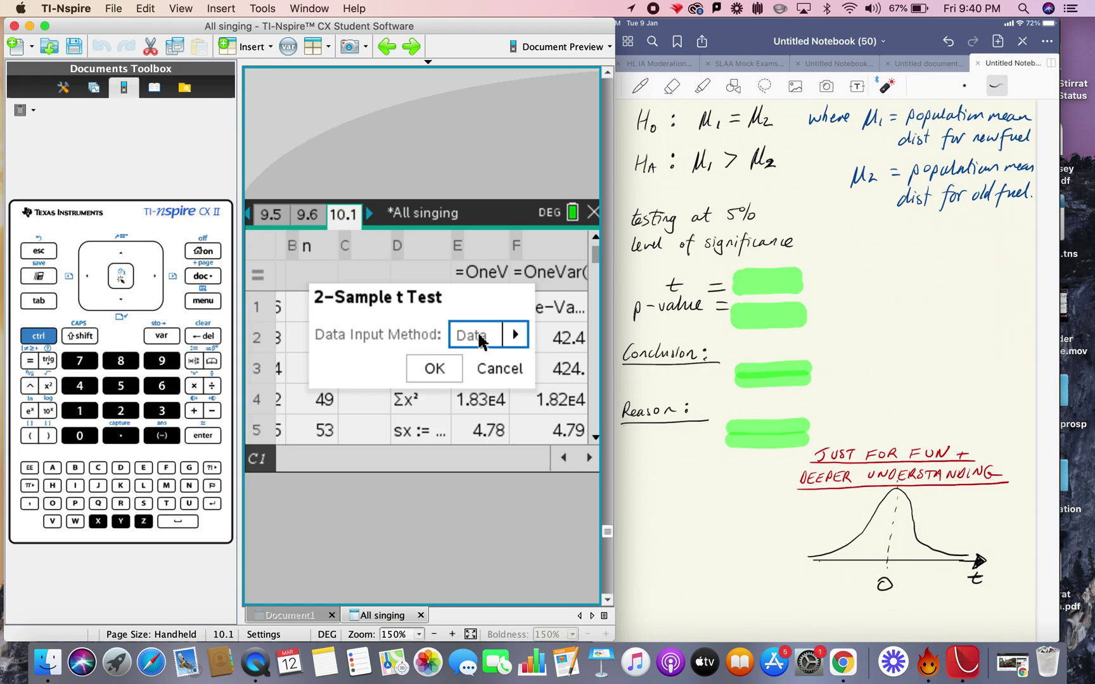
left_click(515, 340)
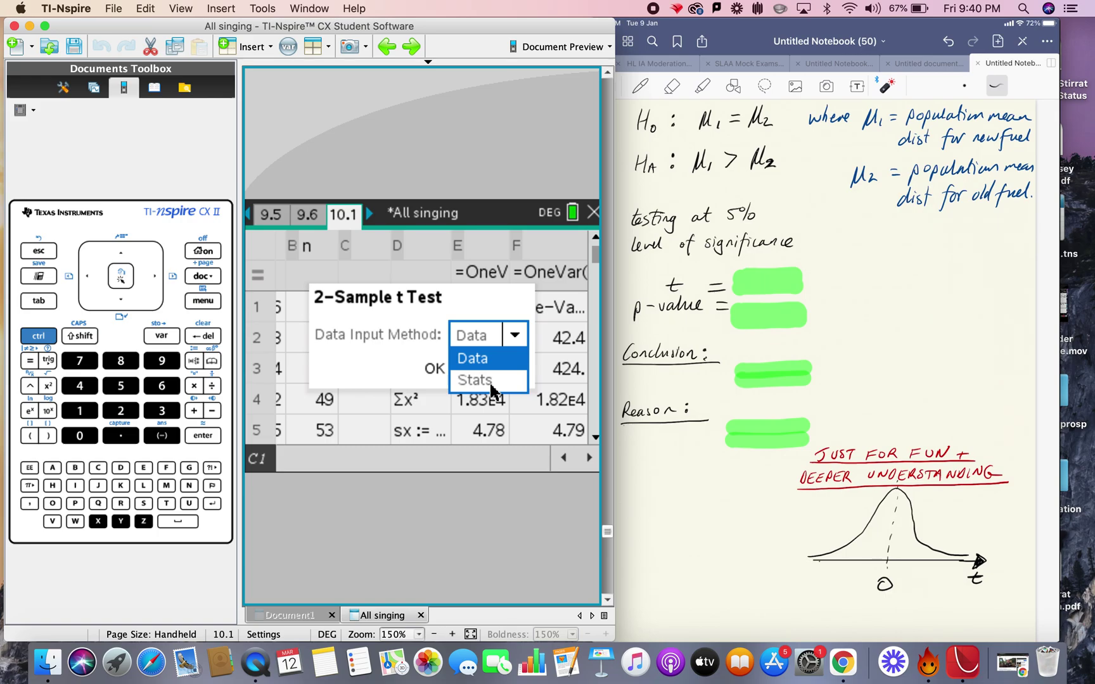
left_click(488, 363)
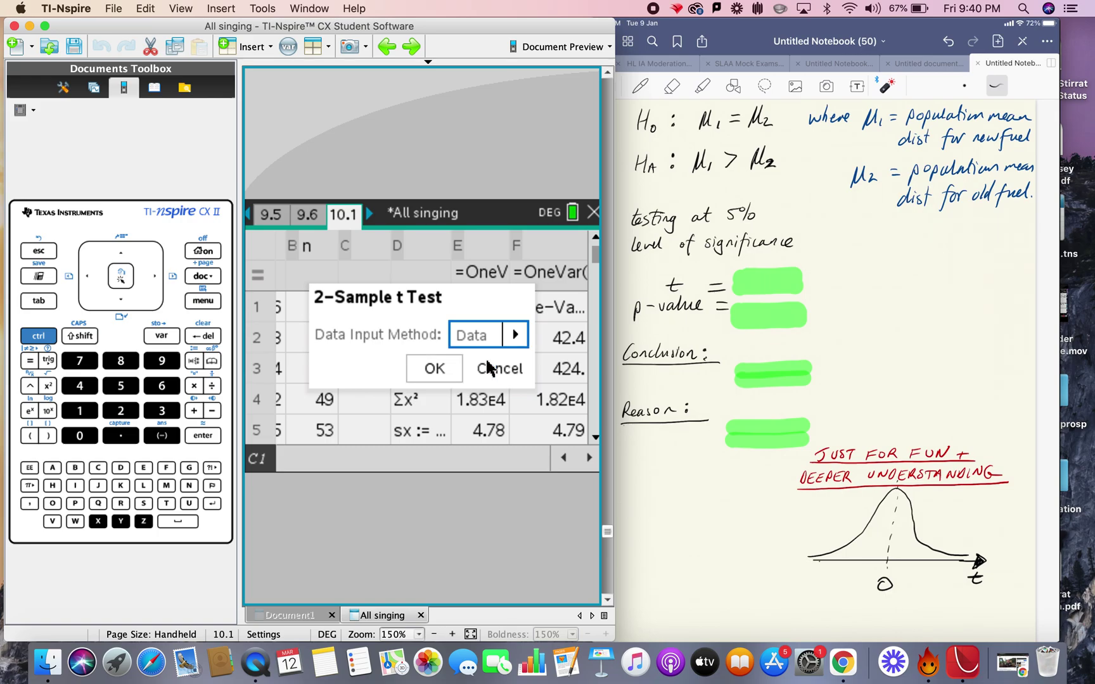
left_click(435, 369)
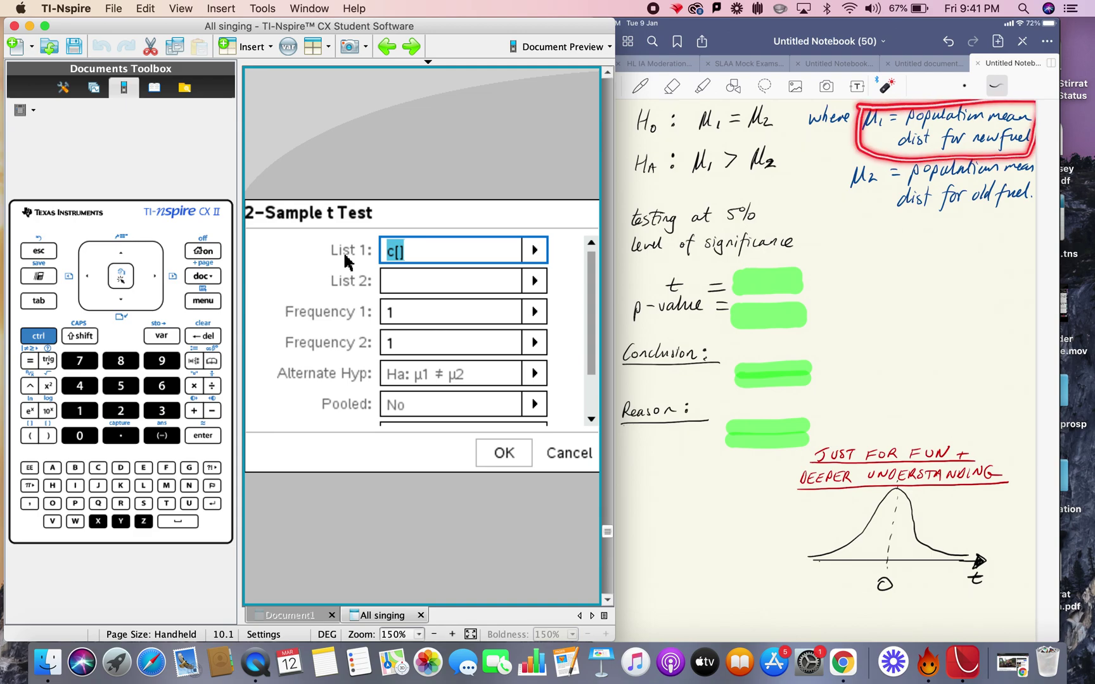
Set List 1 to 'n, List 2 to 'o and the alternate hypothesis to Ha: μ1 > μ2.
left_click(535, 252)
left_click(415, 279)
left_click(534, 280)
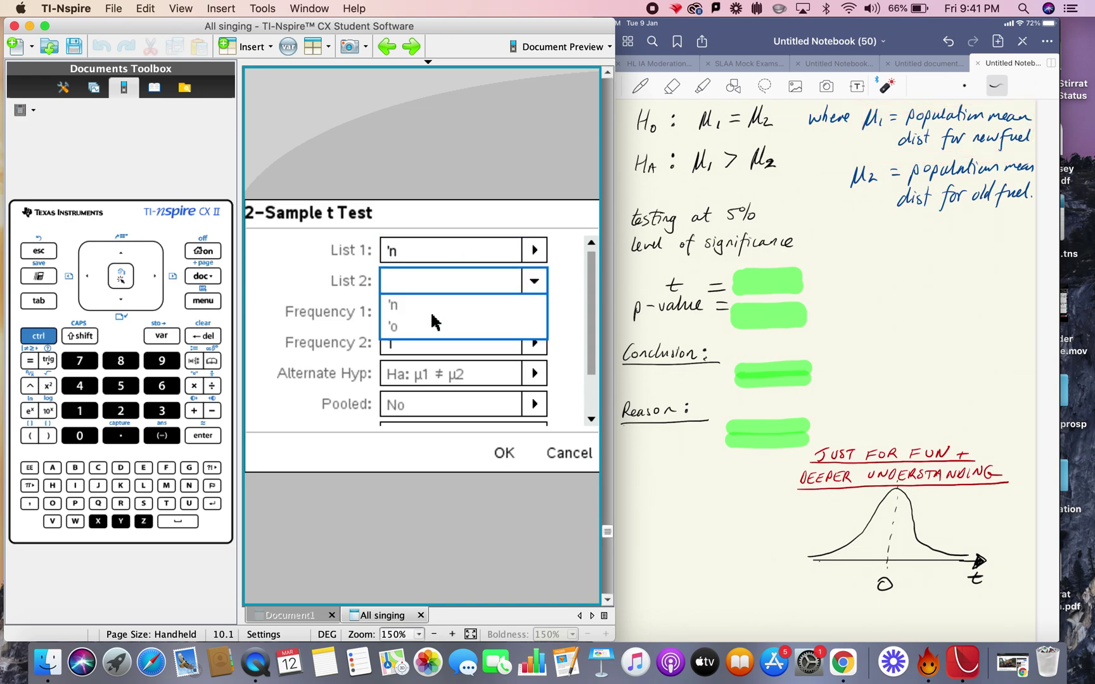
left_click(398, 324)
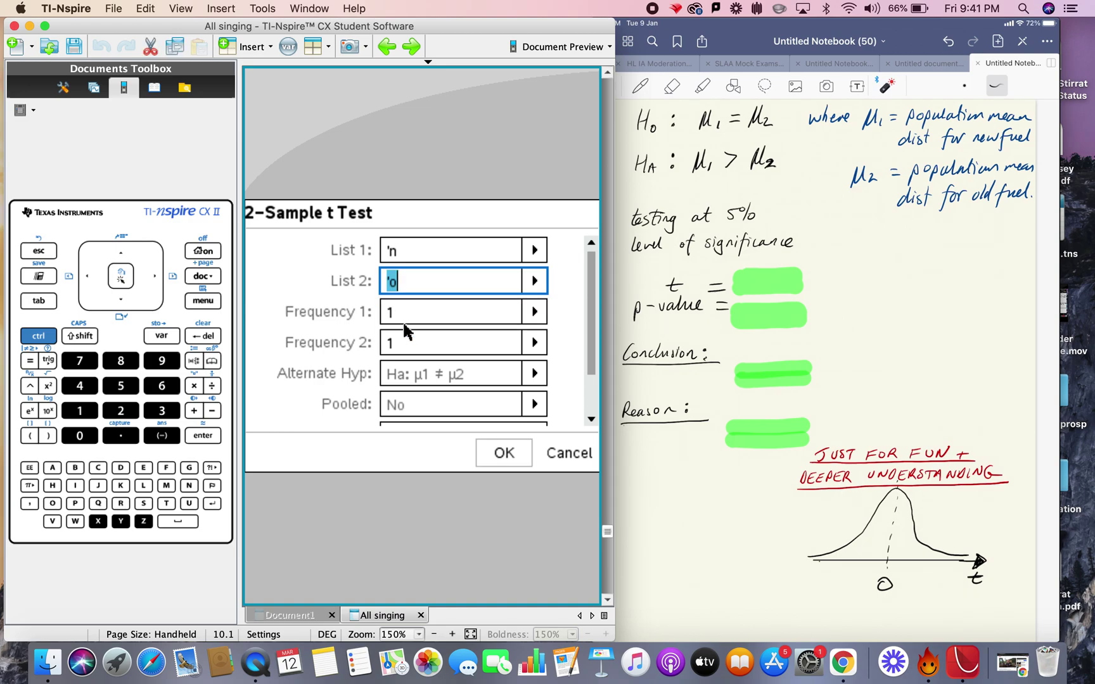
left_click(534, 375)
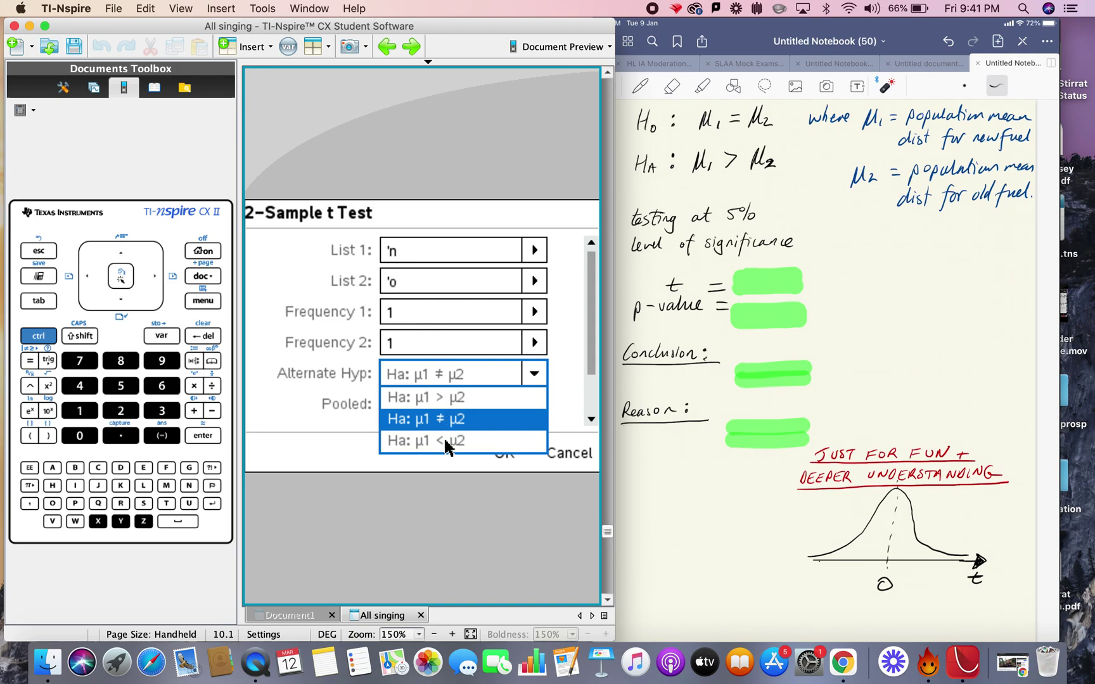
left_click(429, 397)
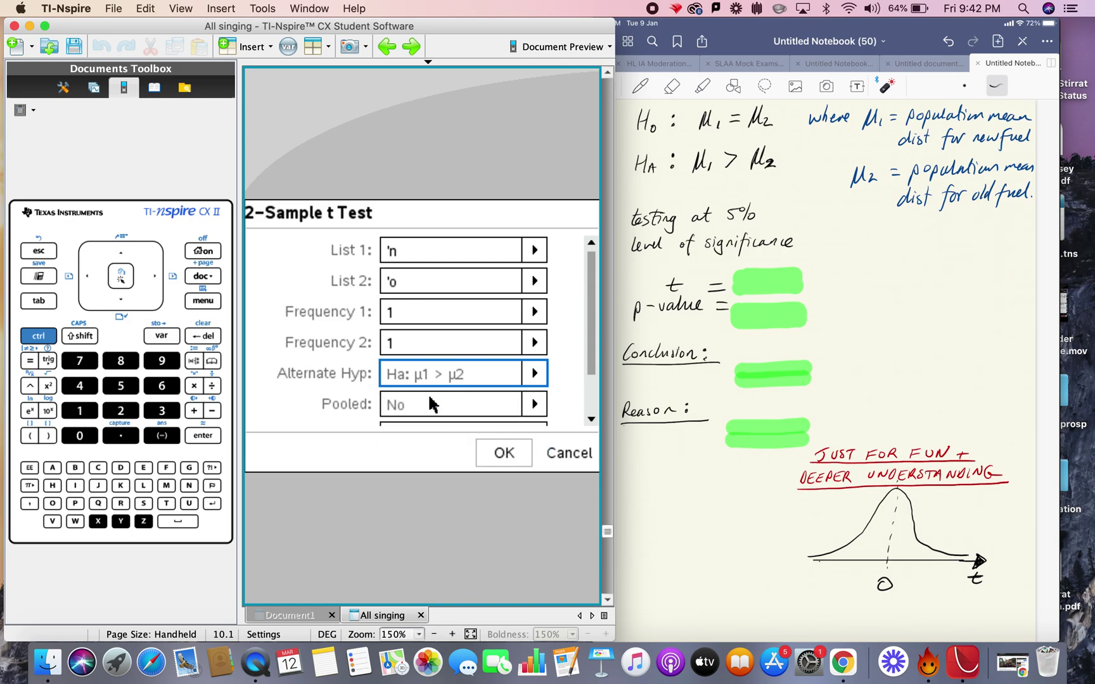
Set Pooled to Yes and run the t test, allowing it to overwrite the existing result columns.
left_click_drag(589, 358, 592, 393)
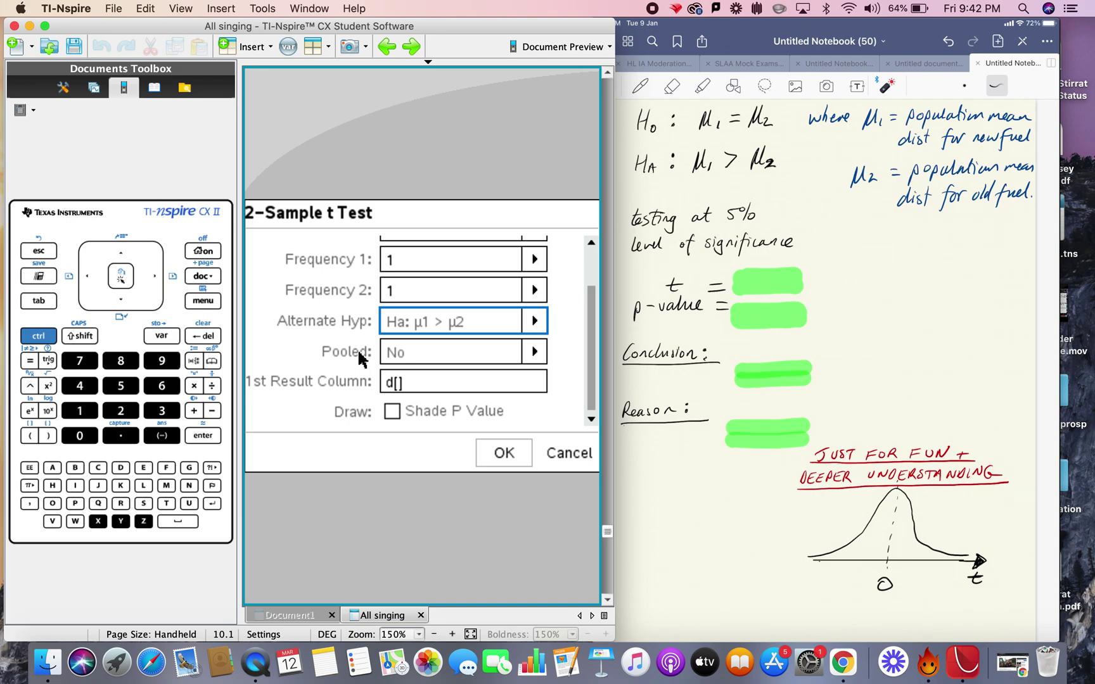
left_click(534, 356)
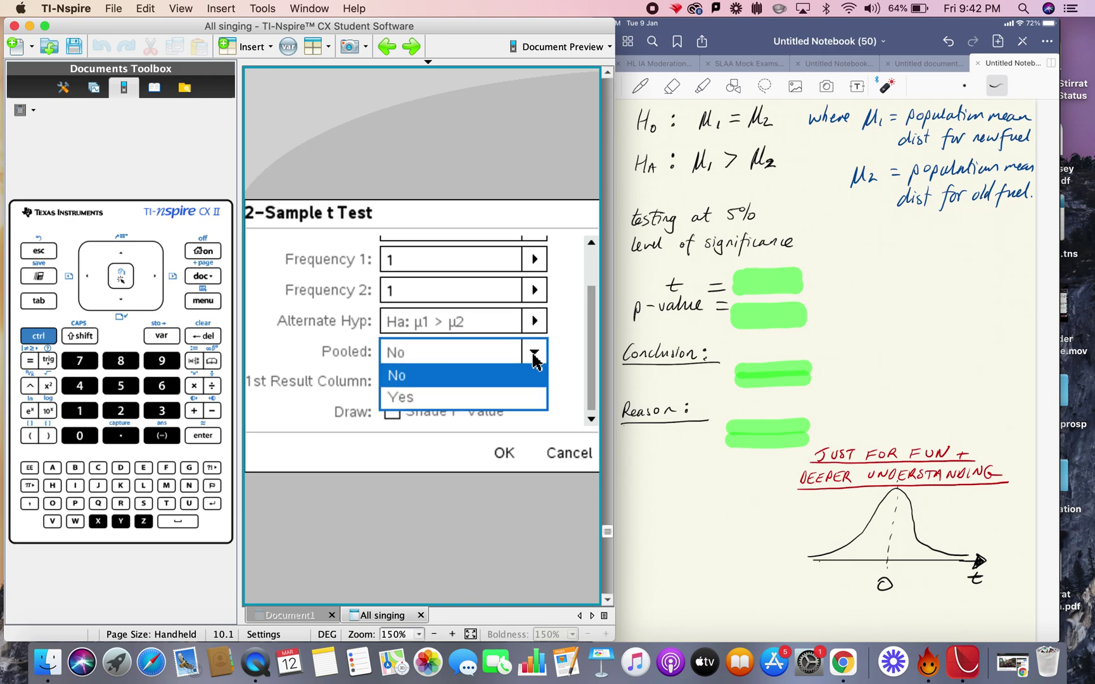
left_click(406, 399)
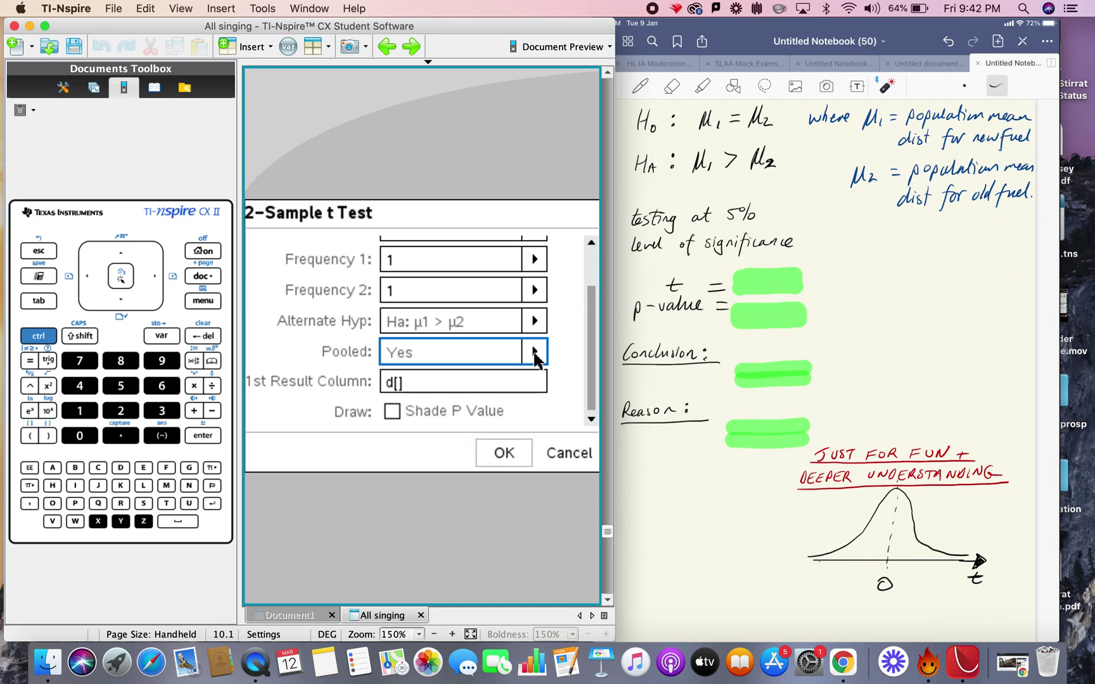
left_click(534, 356)
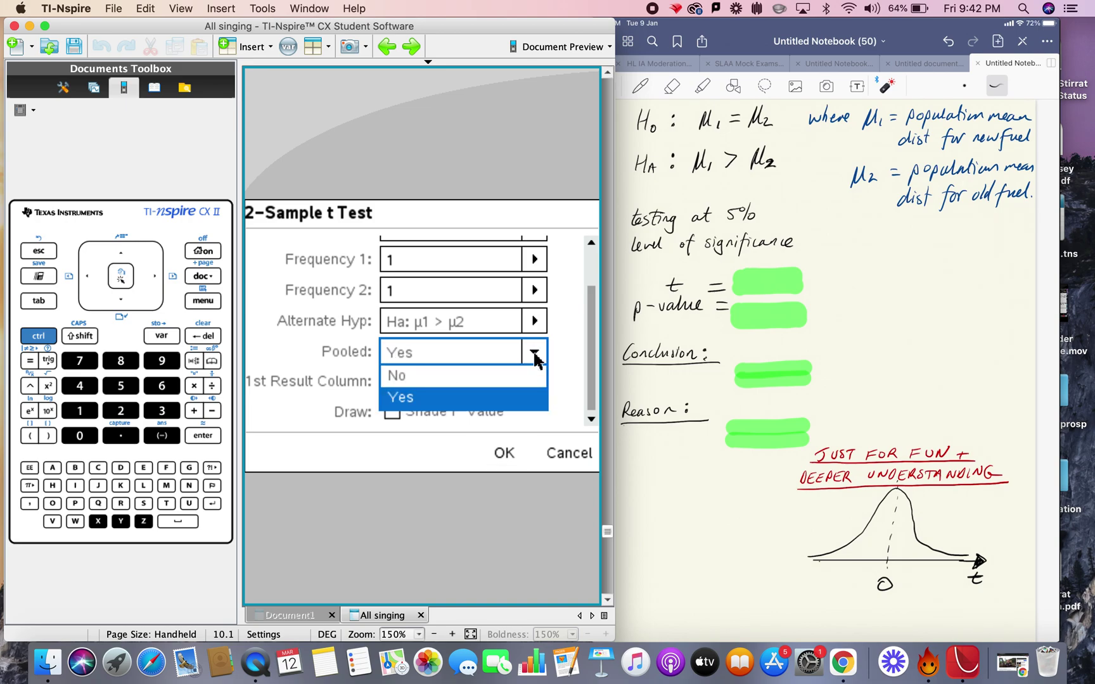
left_click(406, 399)
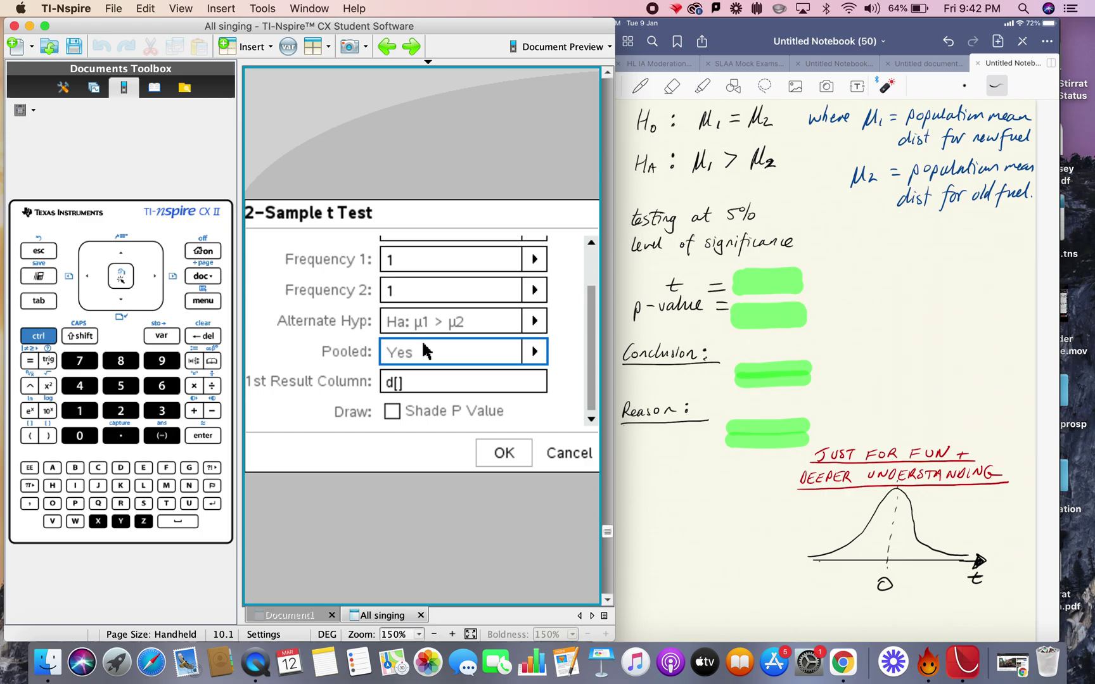
left_click(491, 453)
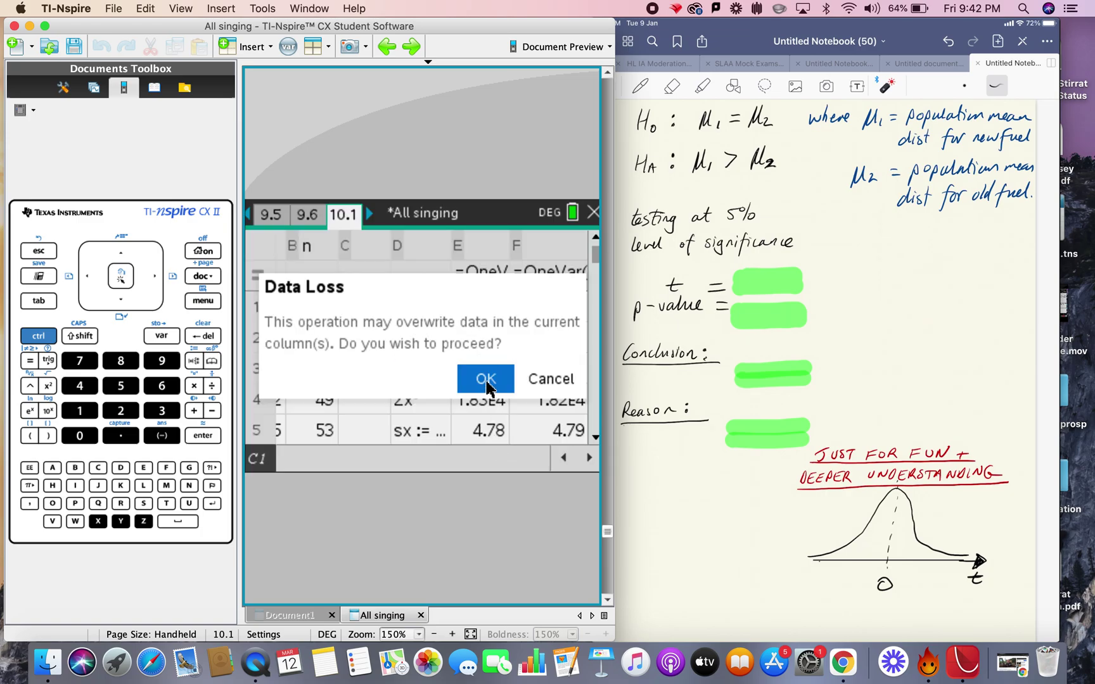
left_click(488, 387)
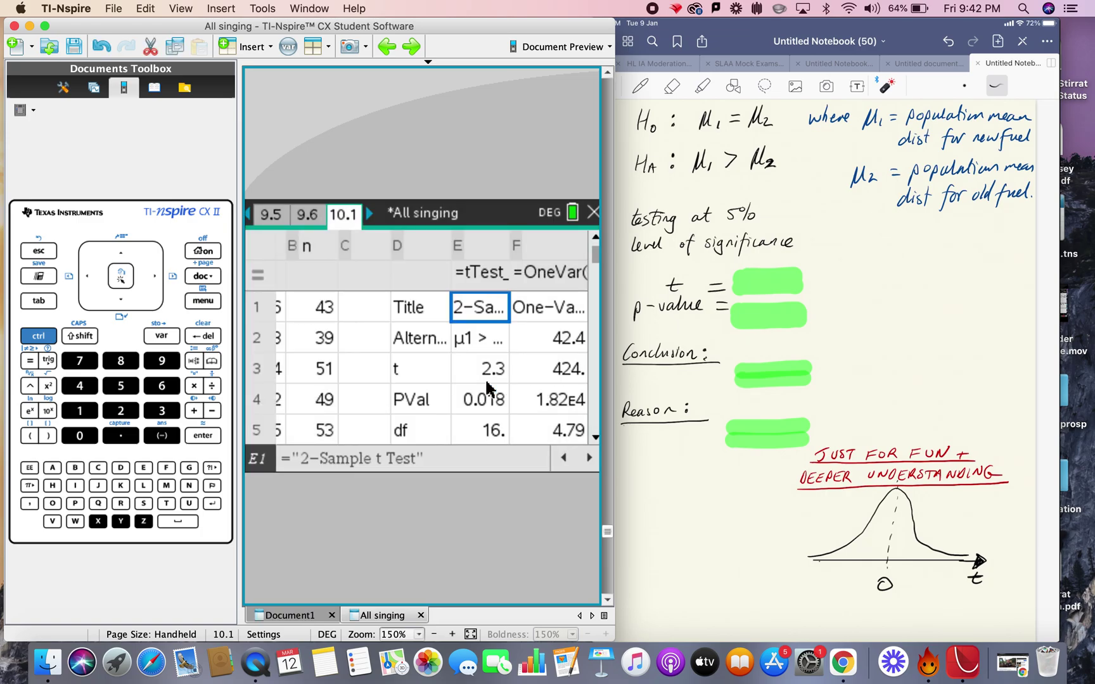
Examine the alternate hypothesis, t-value and p-value in the 2-Sample t Test results.
key("Down")
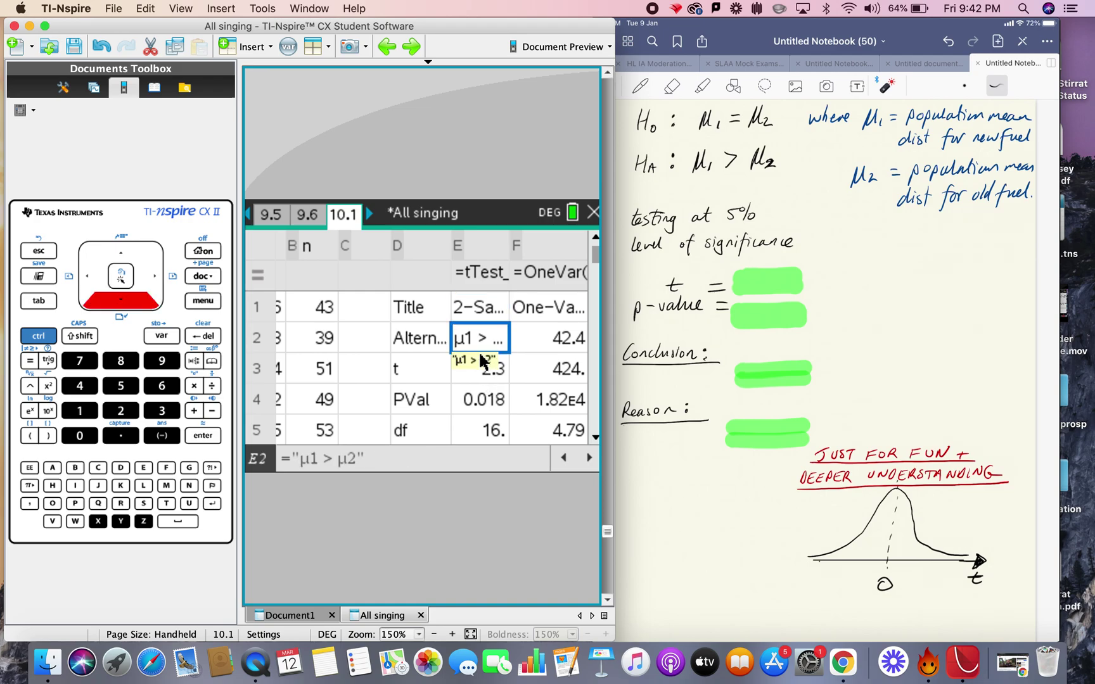
key("Down")
key("Down")
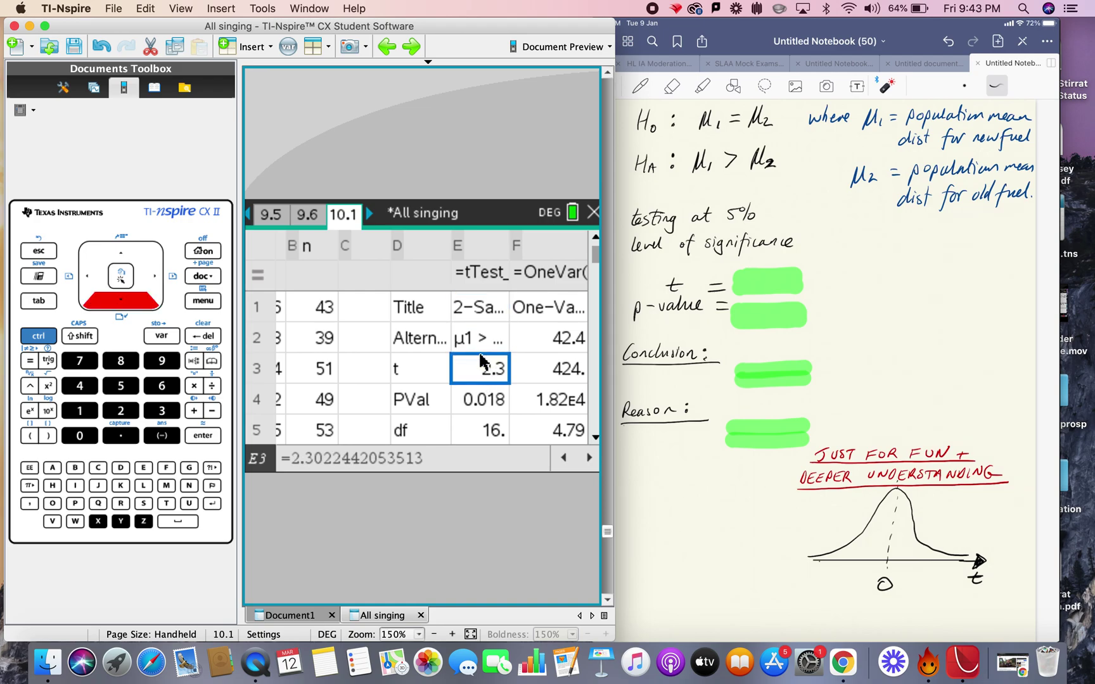
left_click_drag(417, 407, 480, 411)
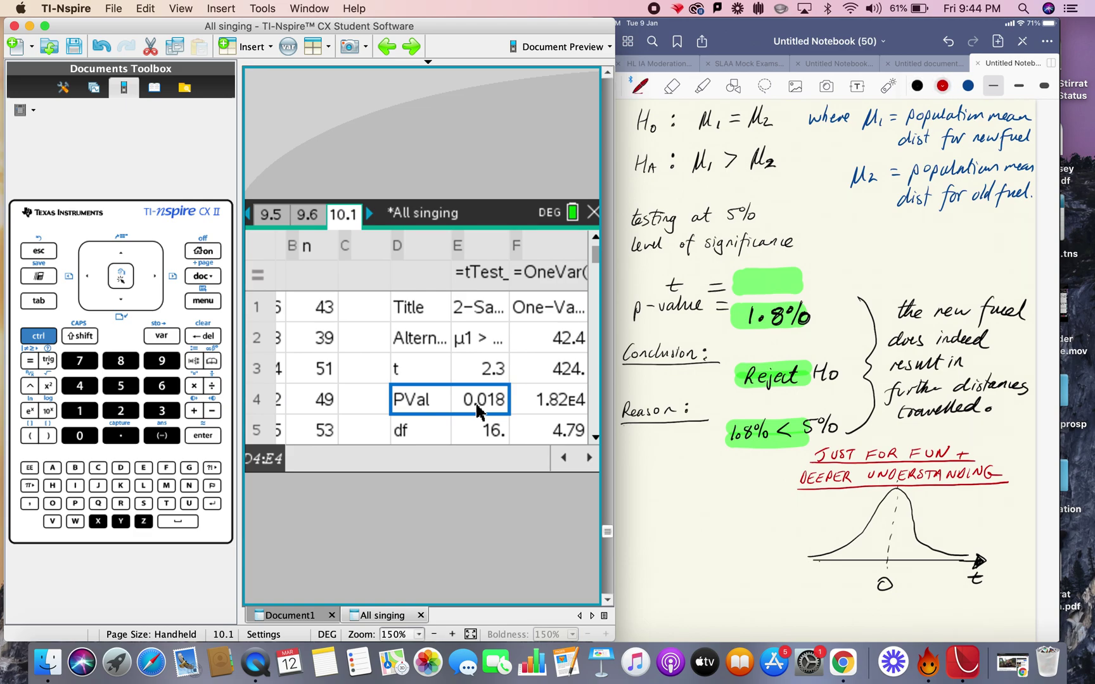
left_click(431, 377)
left_click_drag(431, 377, 485, 378)
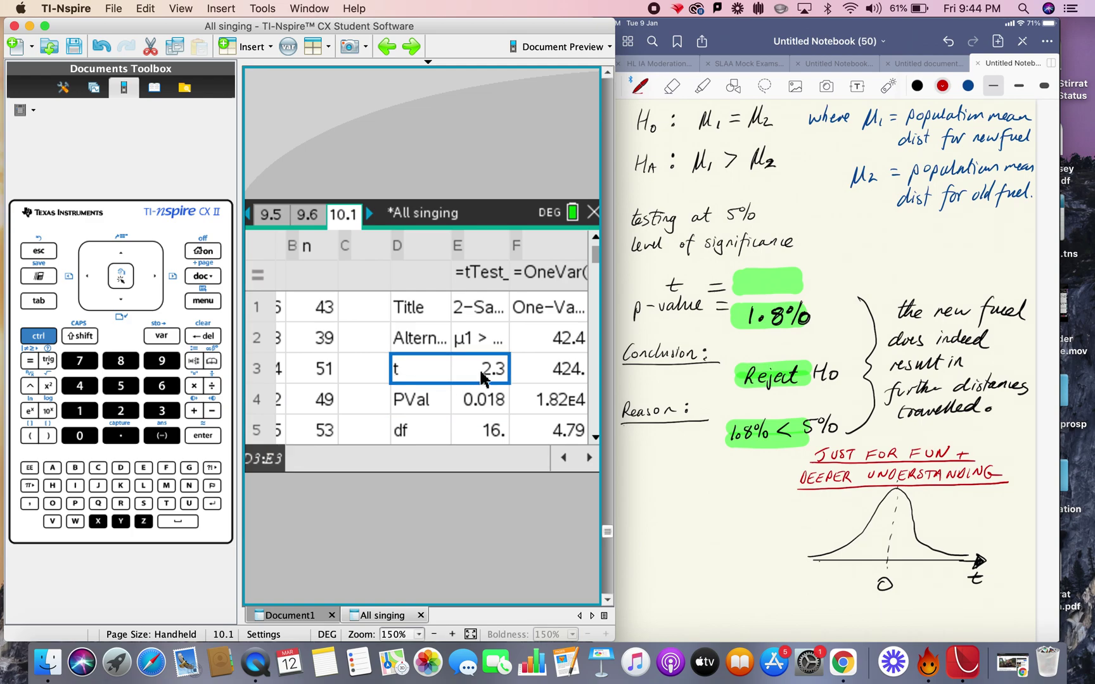